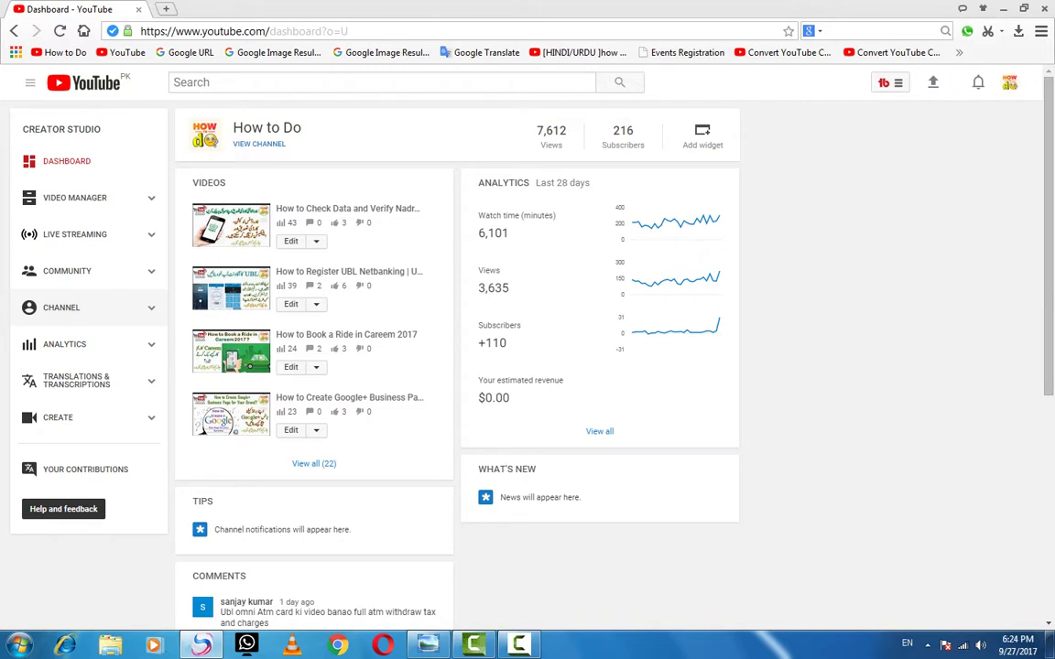
# - Open the channel's Advanced settings page in Creator Studio
pyautogui.click(62, 308)
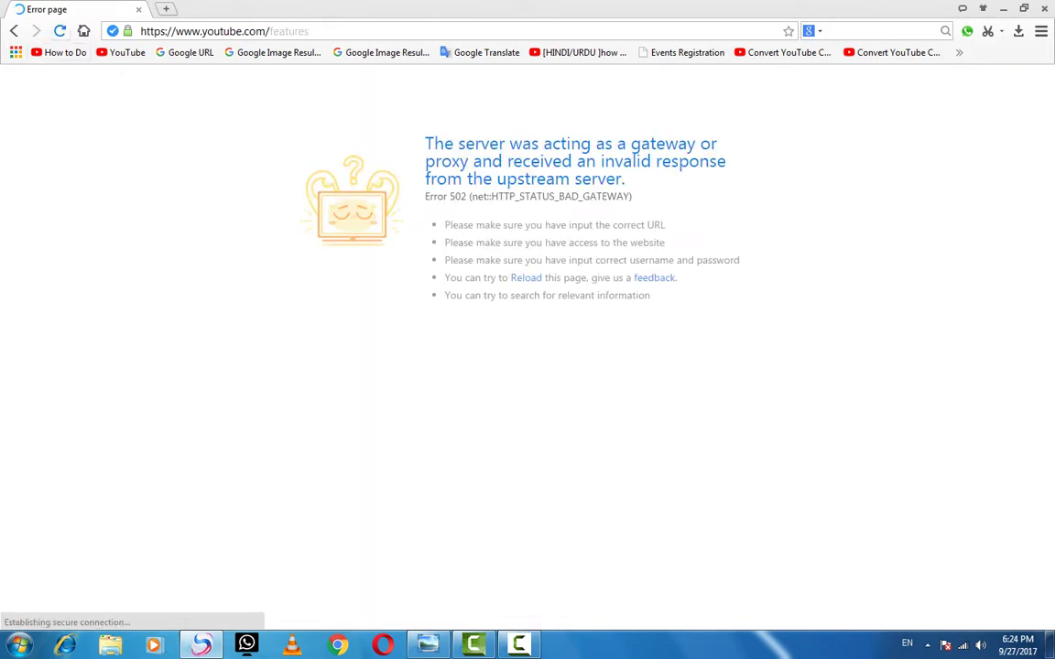
pyautogui.hotkey('alt', 'Left')
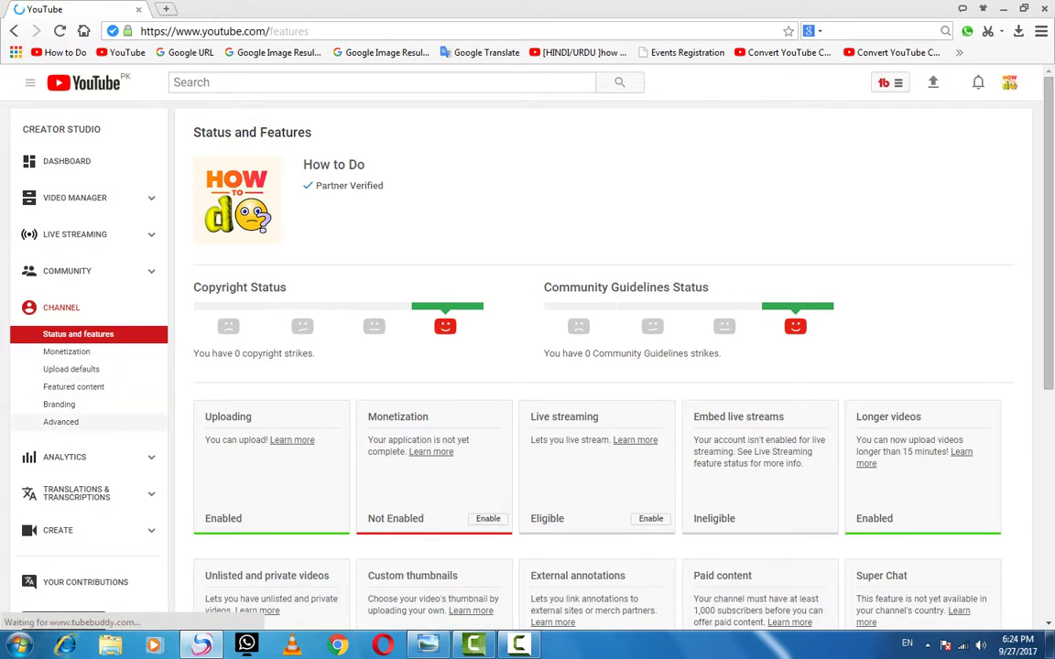
pyautogui.click(60, 422)
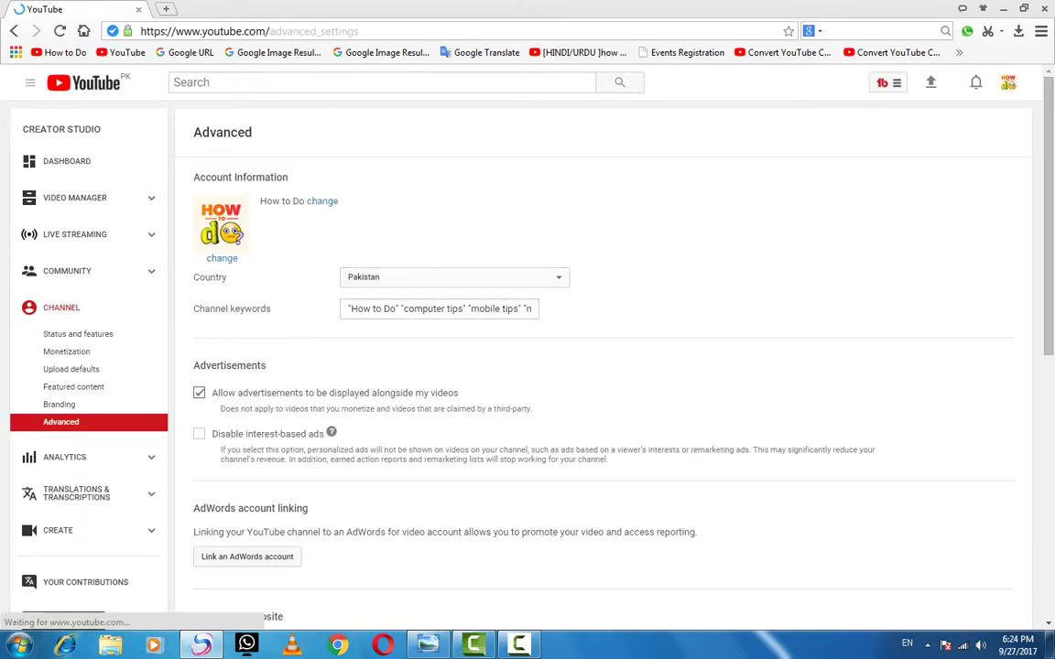
# - Start linking an AdWords account to the channel from the AdWords account linking section
pyautogui.scroll(-3, 595, 366)
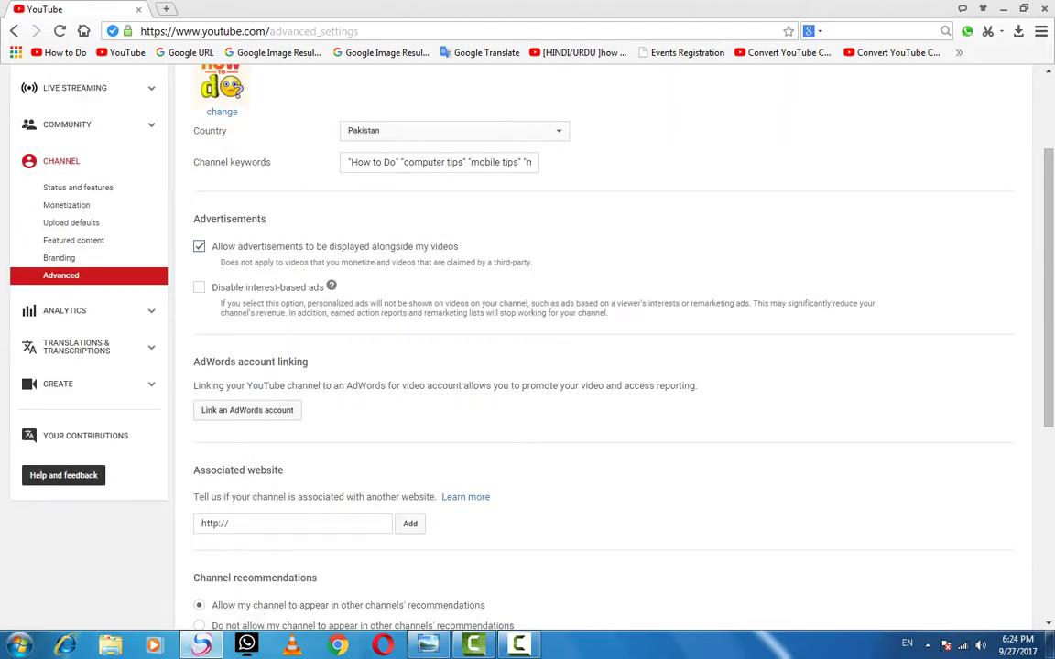
pyautogui.scroll(-1, 596, 366)
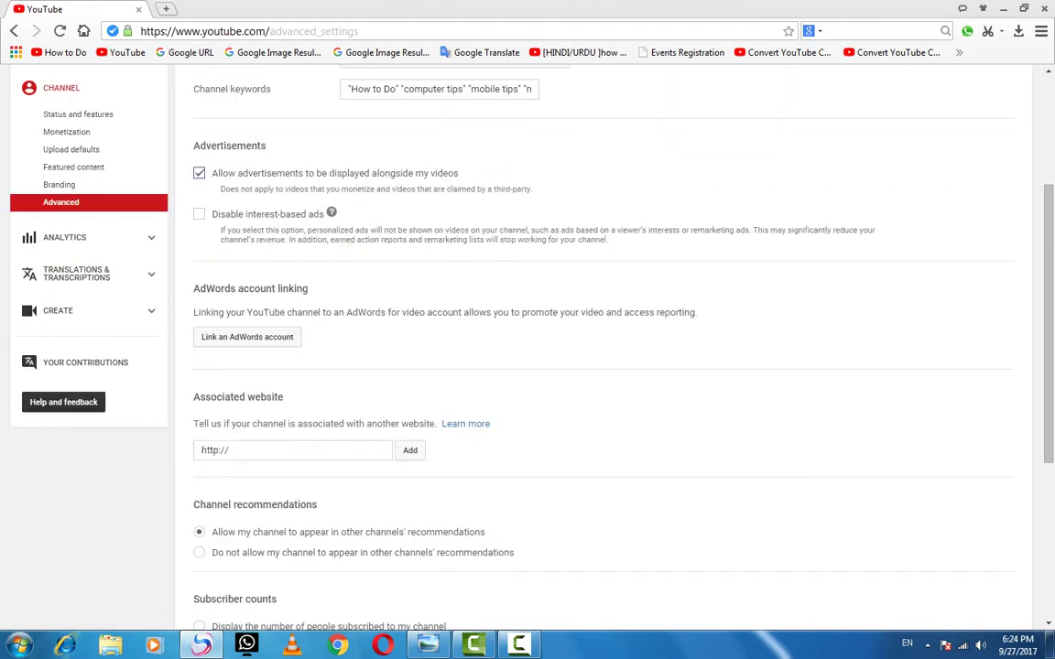
pyautogui.moveTo(193, 288); pyautogui.dragTo(308, 289)
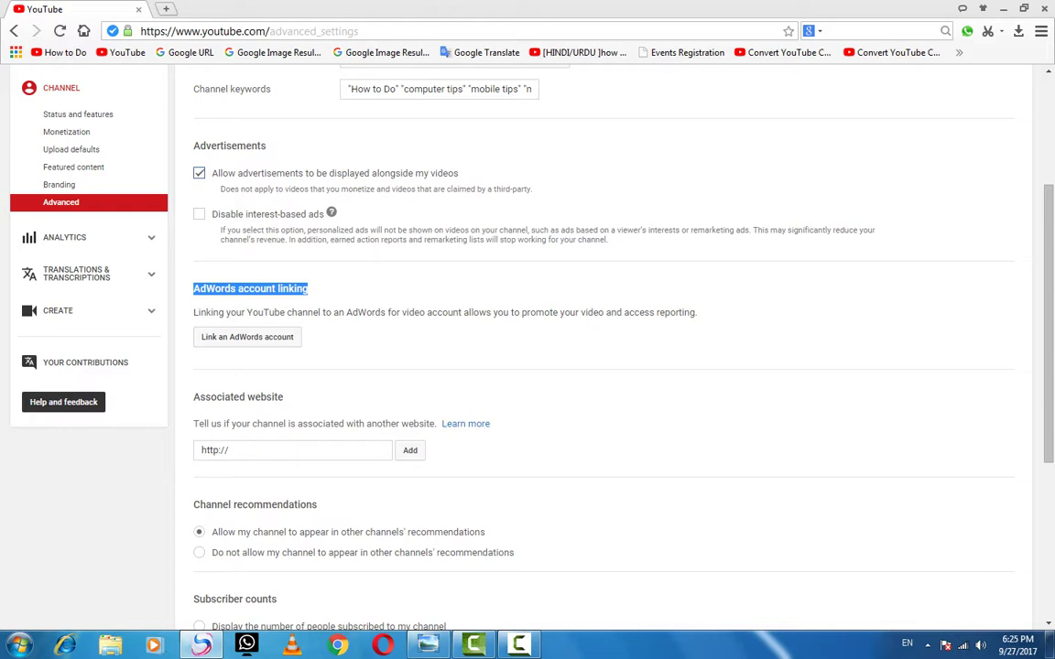
pyautogui.click(308, 288)
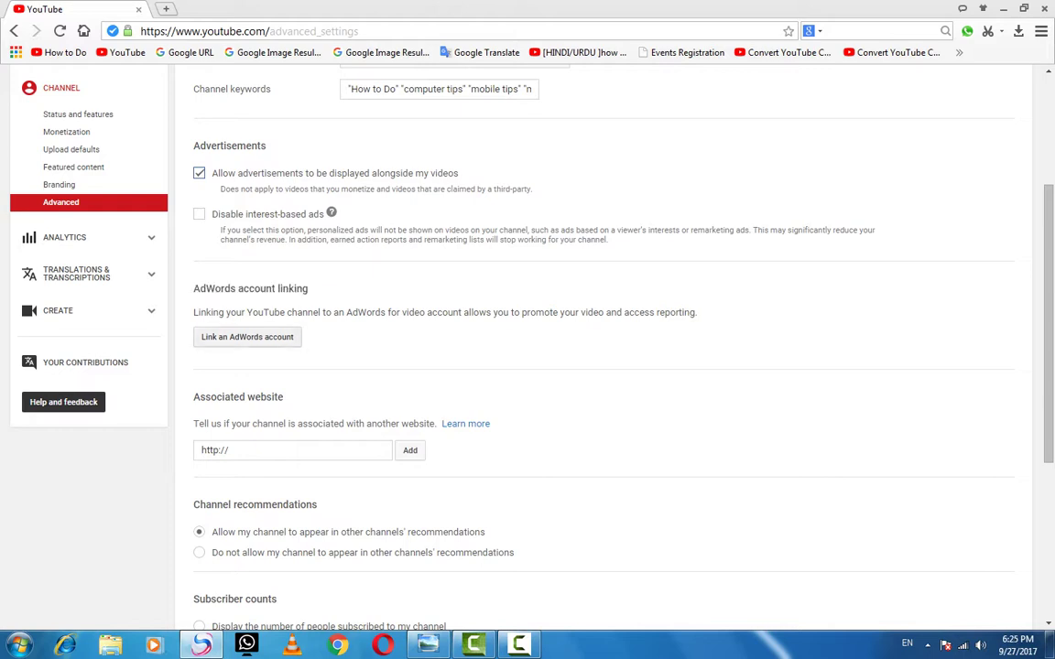
pyautogui.click(248, 337)
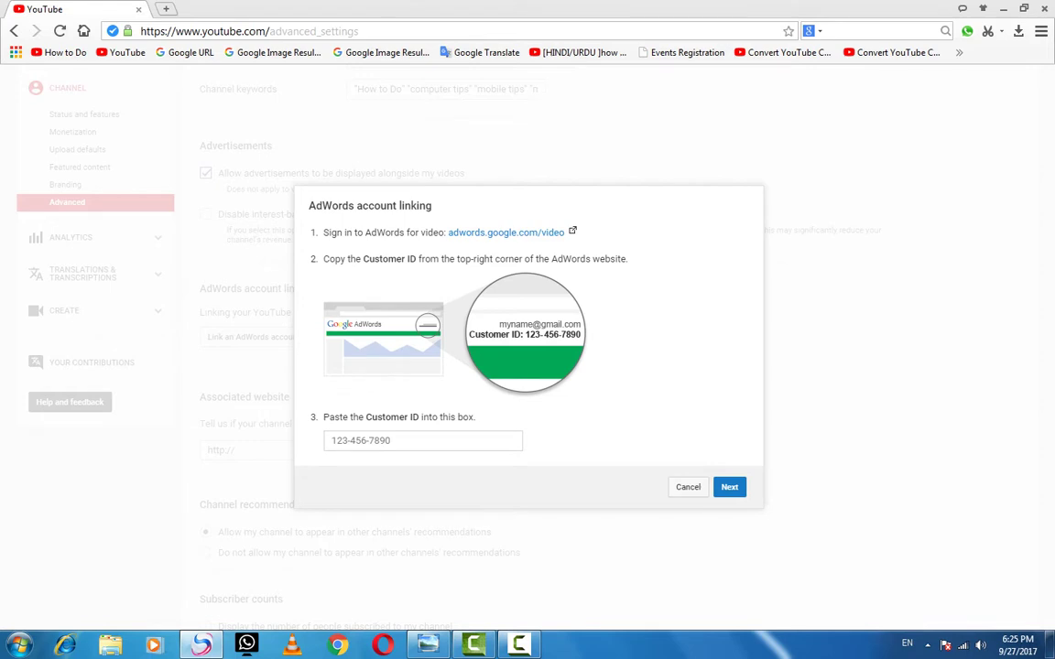
pyautogui.moveTo(323, 232)
pyautogui.mouseDown()
pyautogui.moveTo(565, 232)
pyautogui.moveTo(391, 232)
pyautogui.moveTo(548, 258)
pyautogui.moveTo(572, 232)
pyautogui.moveTo(323, 232)
pyautogui.mouseUp()
# - Search Google for "adwords login" in a new browser tab
pyautogui.hotkey('ctrl', 't')
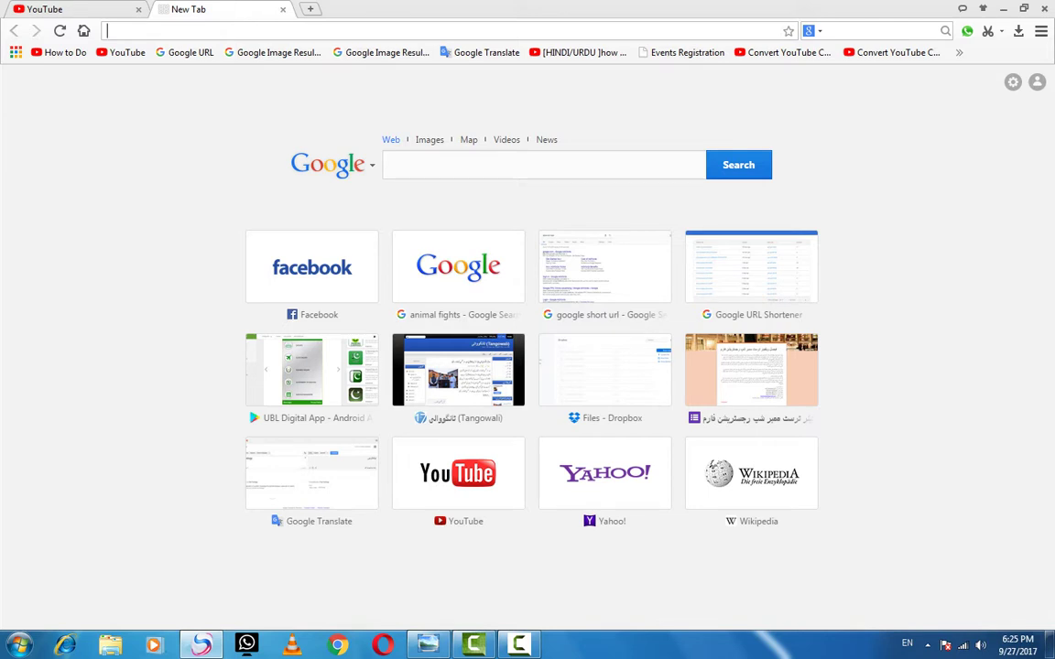
pyautogui.click(388, 165)
pyautogui.write('adwords')
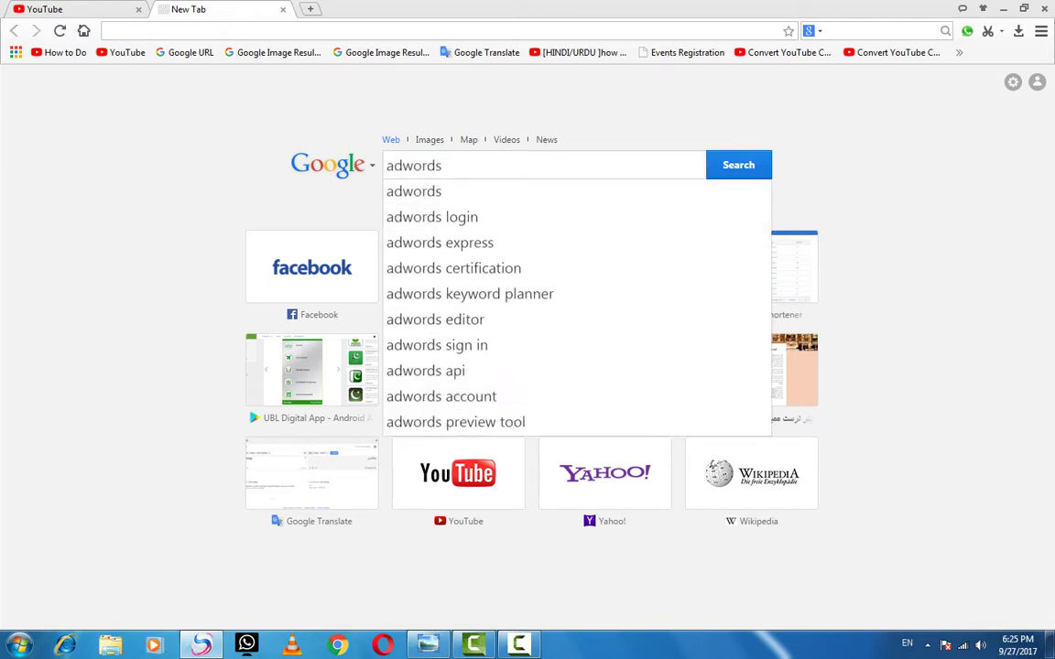
pyautogui.press('Down')
pyautogui.press('Down')
pyautogui.press('Return')
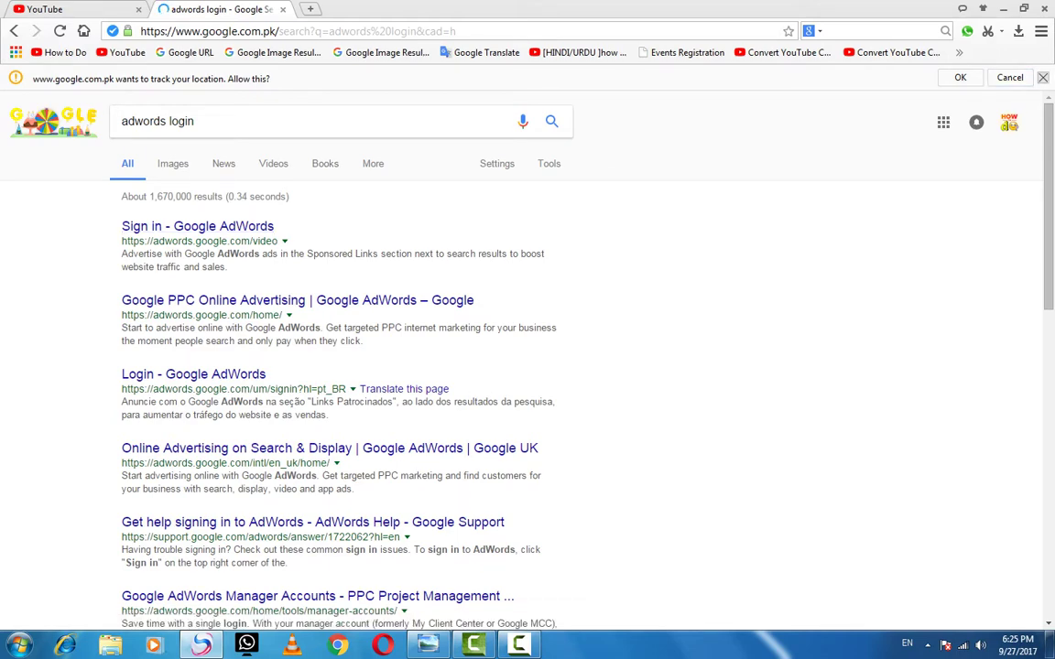
# - Dismiss the location request and open the "Sign in - Google AdWords" search result
pyautogui.click(1042, 77)
pyautogui.click(72, 9)
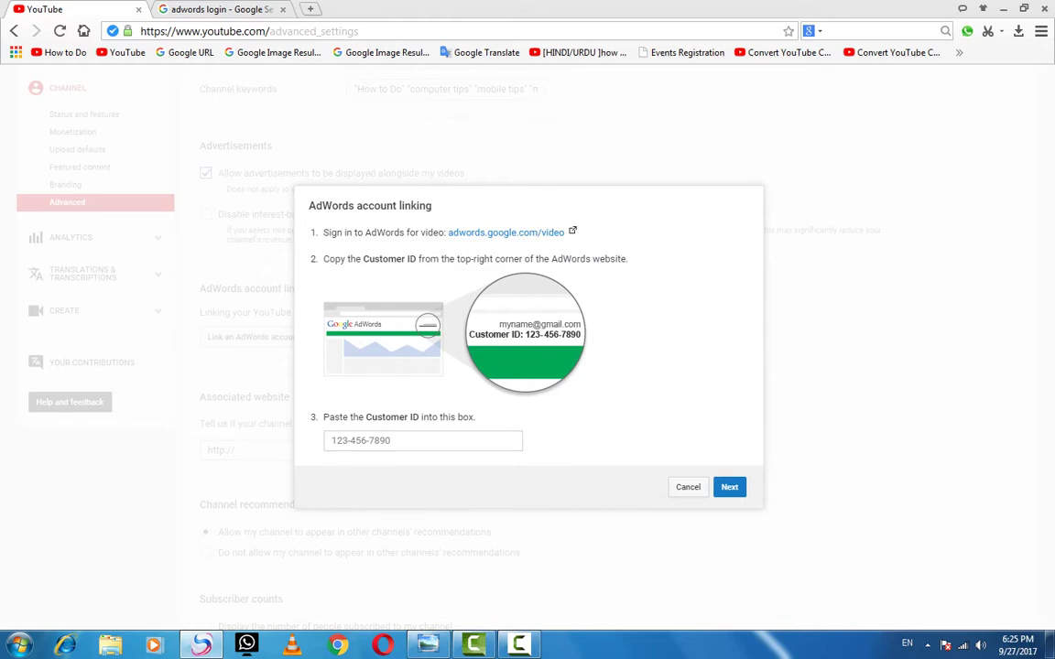
pyautogui.hotkey('ctrl', 'Tab')
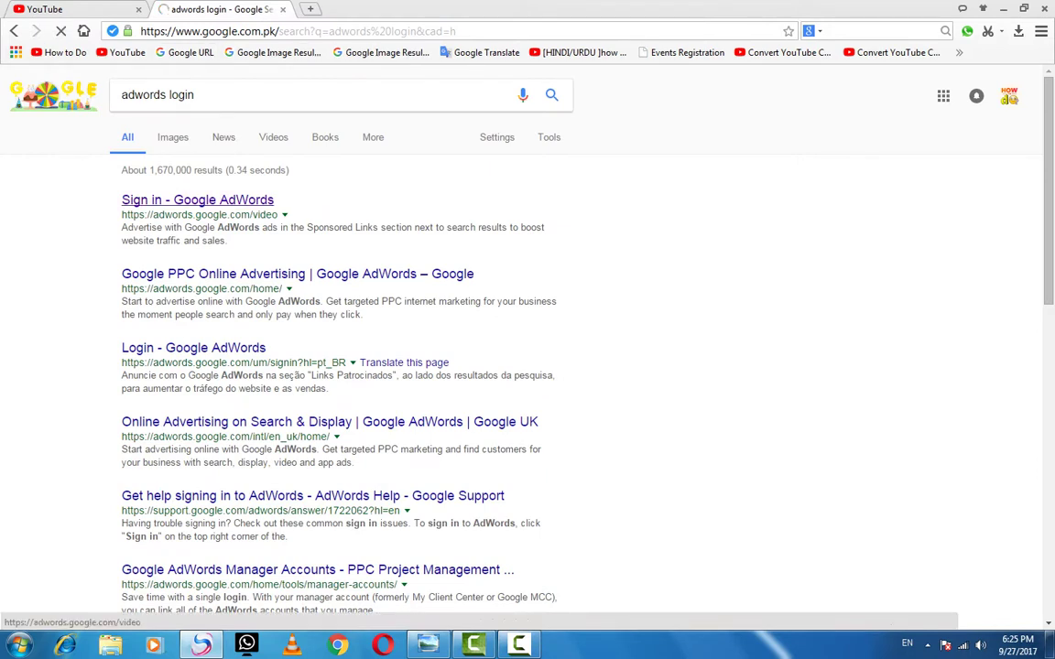
pyautogui.click(197, 200)
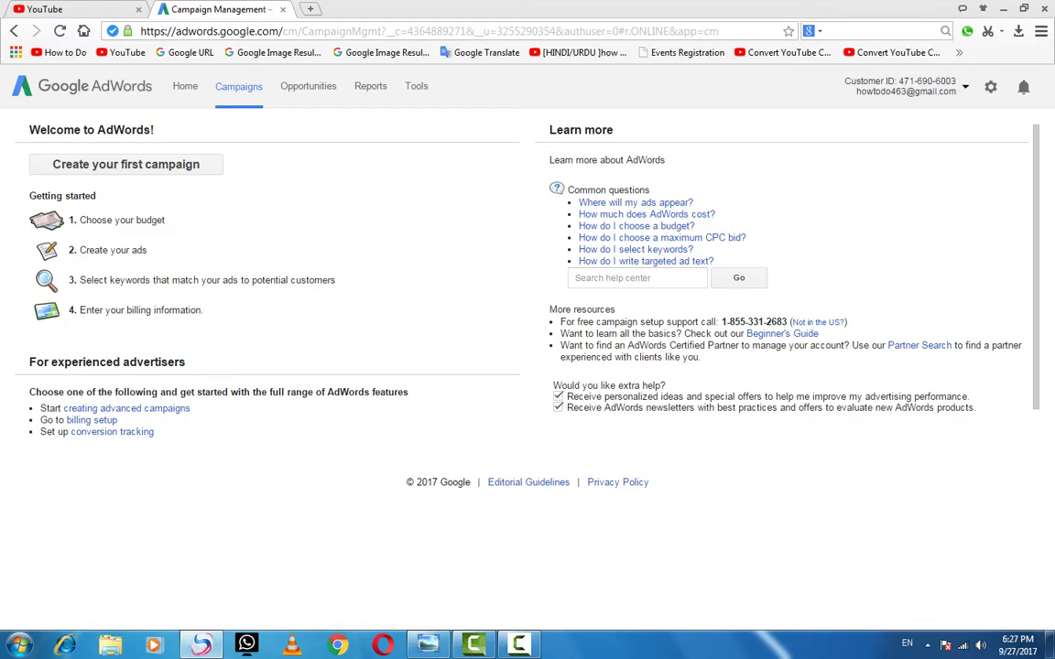
# - Copy the customer ID shown in the AdWords account header and close the account pop-up
pyautogui.moveTo(957, 81); pyautogui.dragTo(833, 73)
pyautogui.hotkey('ctrl', 'c')
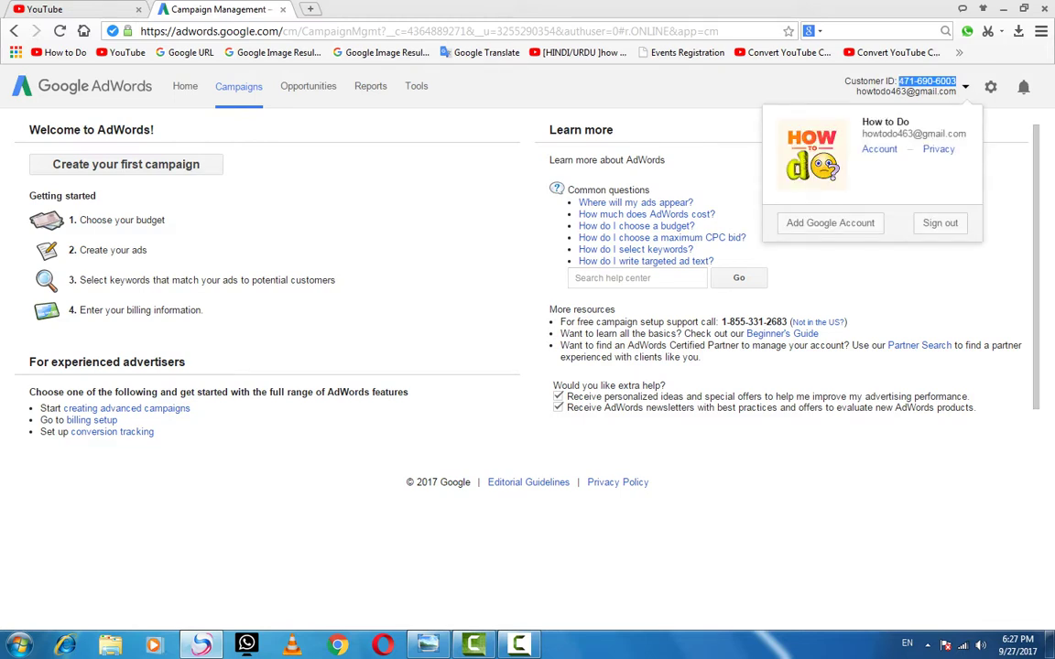
pyautogui.rightClick(925, 82)
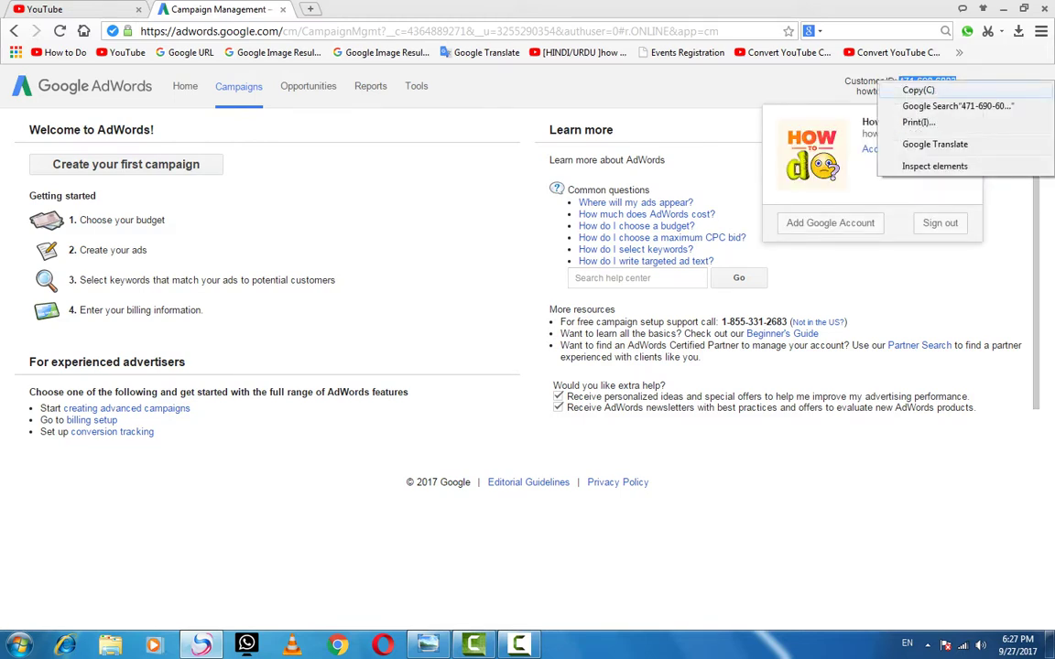
pyautogui.click(919, 90)
pyautogui.click(714, 165)
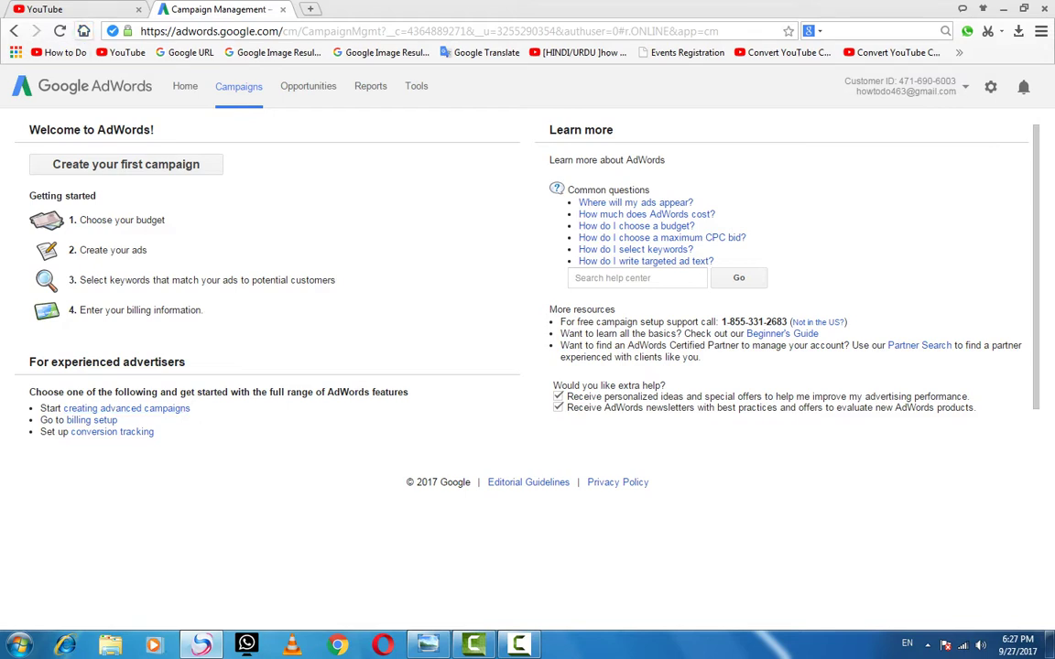
# - Paste the AdWords customer ID into YouTube's AdWords account linking dialog and continue to the naming stage
pyautogui.click(74, 9)
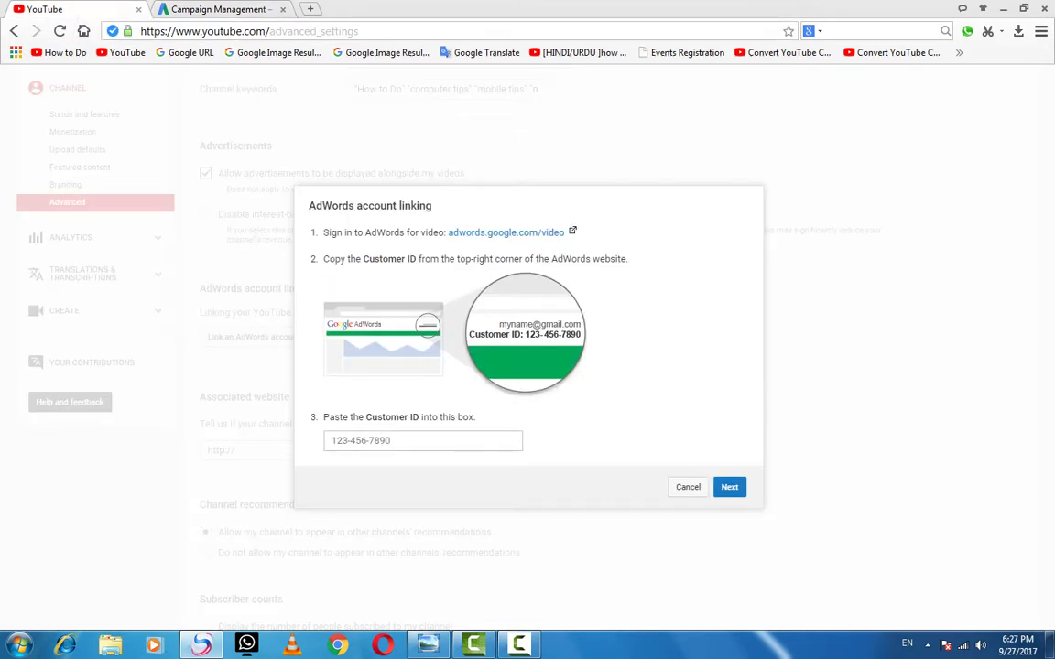
pyautogui.rightClick(384, 440)
pyautogui.click(424, 502)
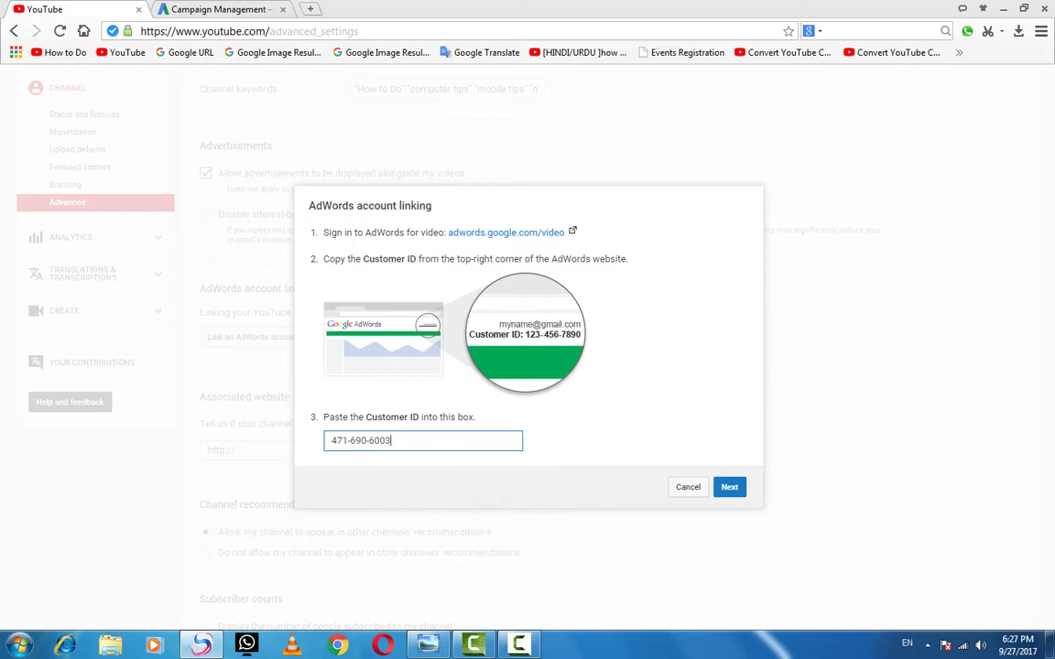
pyautogui.click(729, 487)
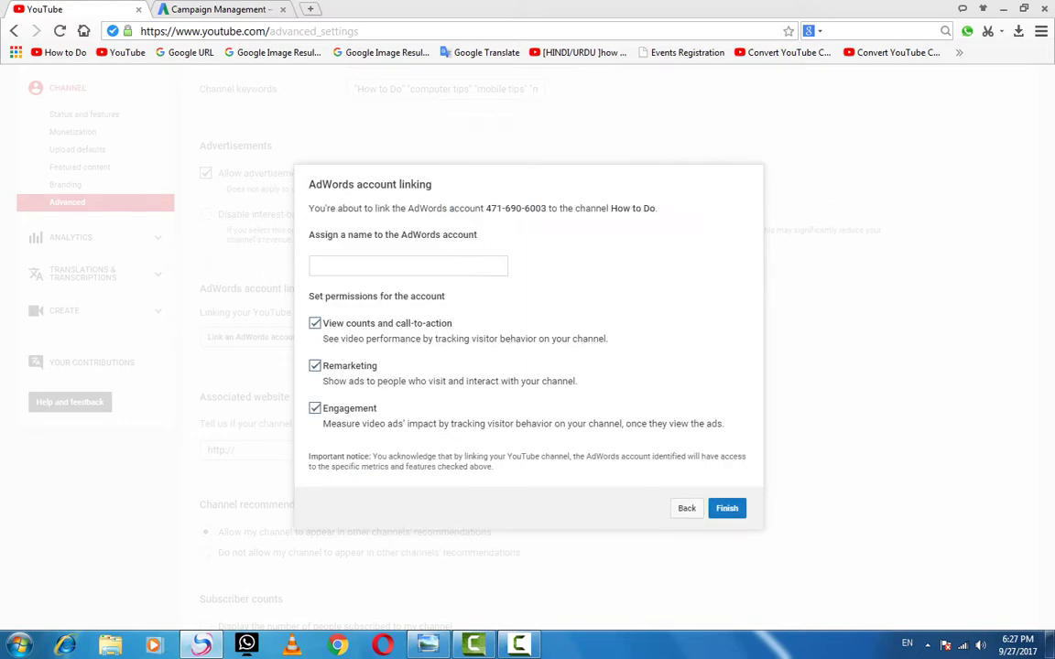
# - Assign the name "How to Do" to the AdWords account and finish linking it to the channel
pyautogui.click(317, 266)
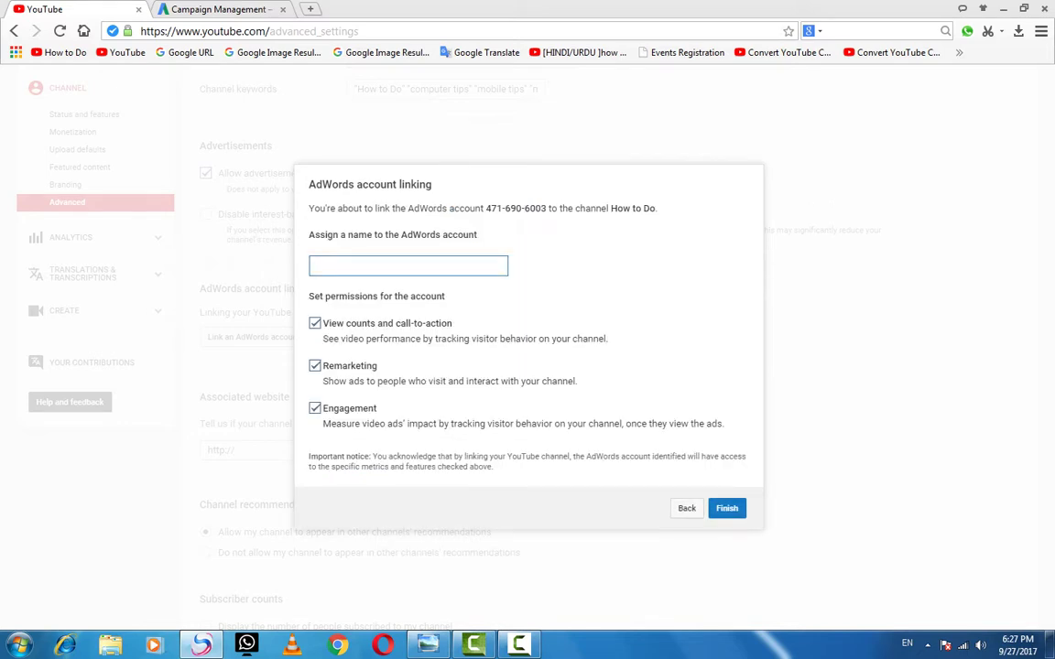
pyautogui.press('Return')
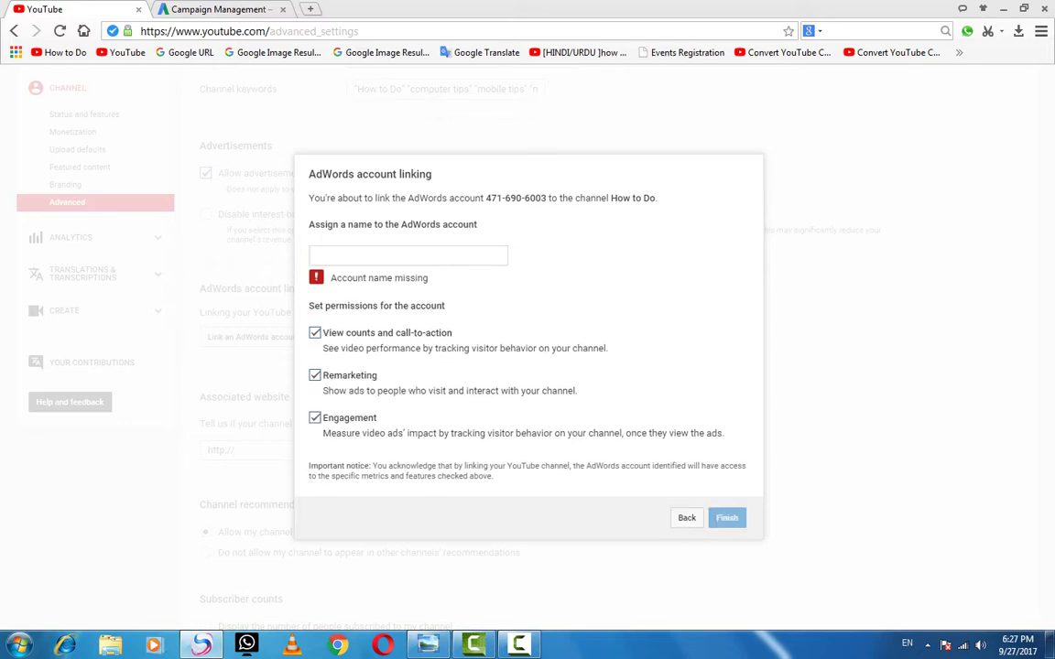
pyautogui.click(317, 256)
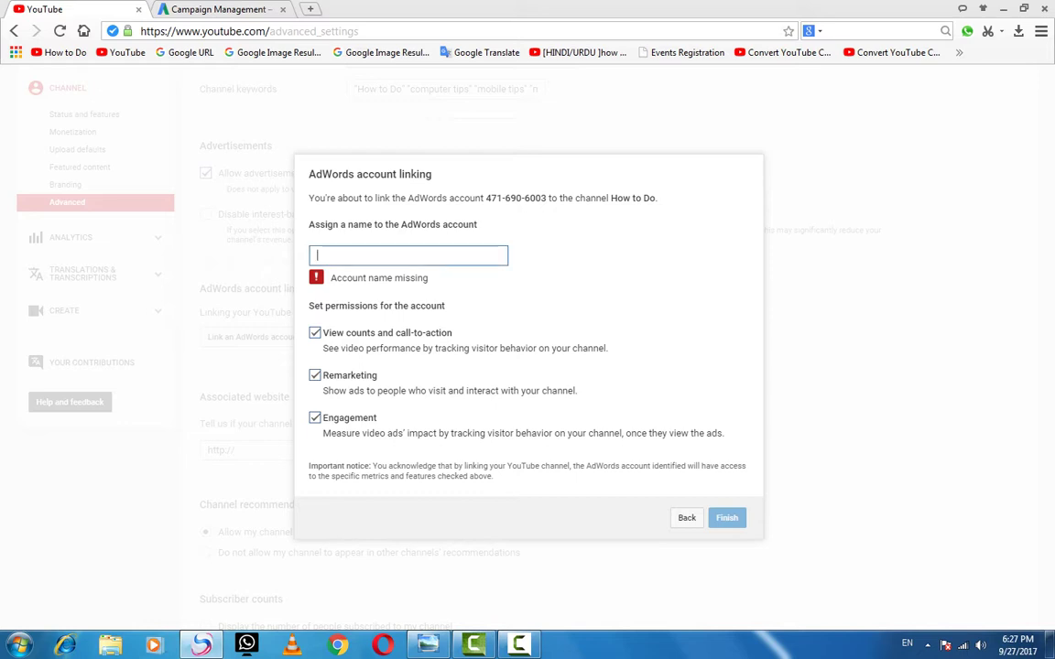
pyautogui.write('How ')
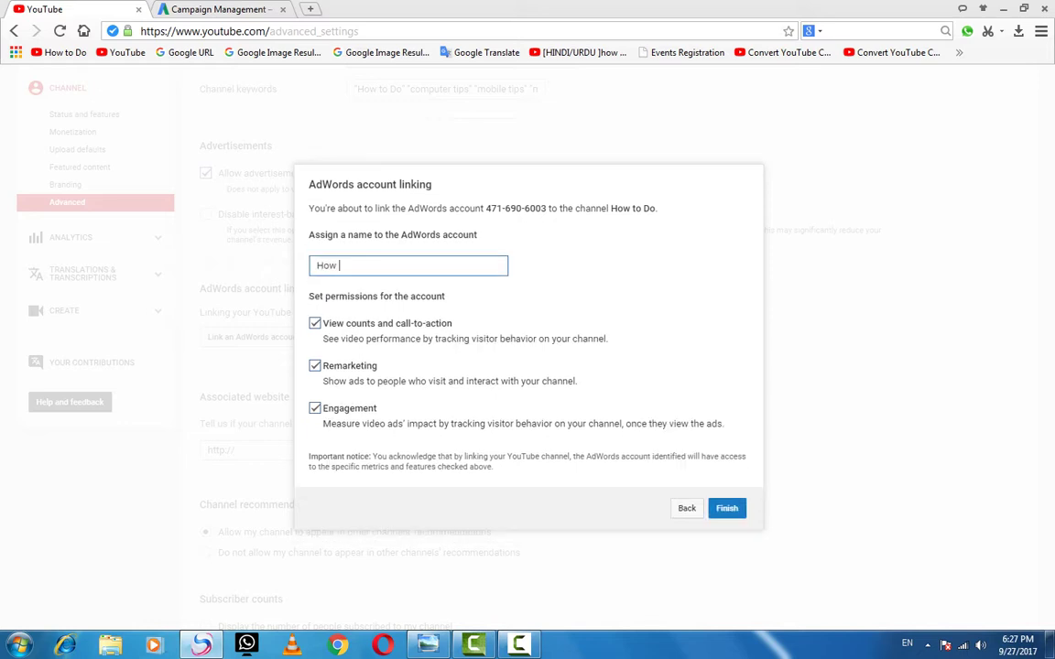
pyautogui.write('to Do')
pyautogui.click(728, 508)
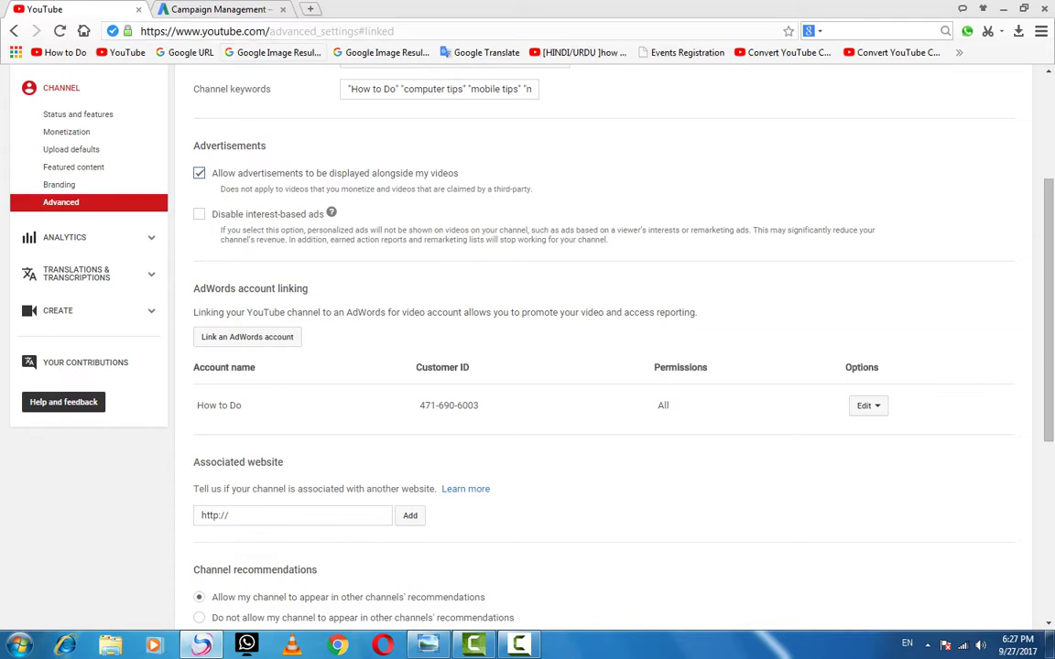
# - Return to the AdWords campaign management page
pyautogui.hotkey('ctrl', 'Tab')
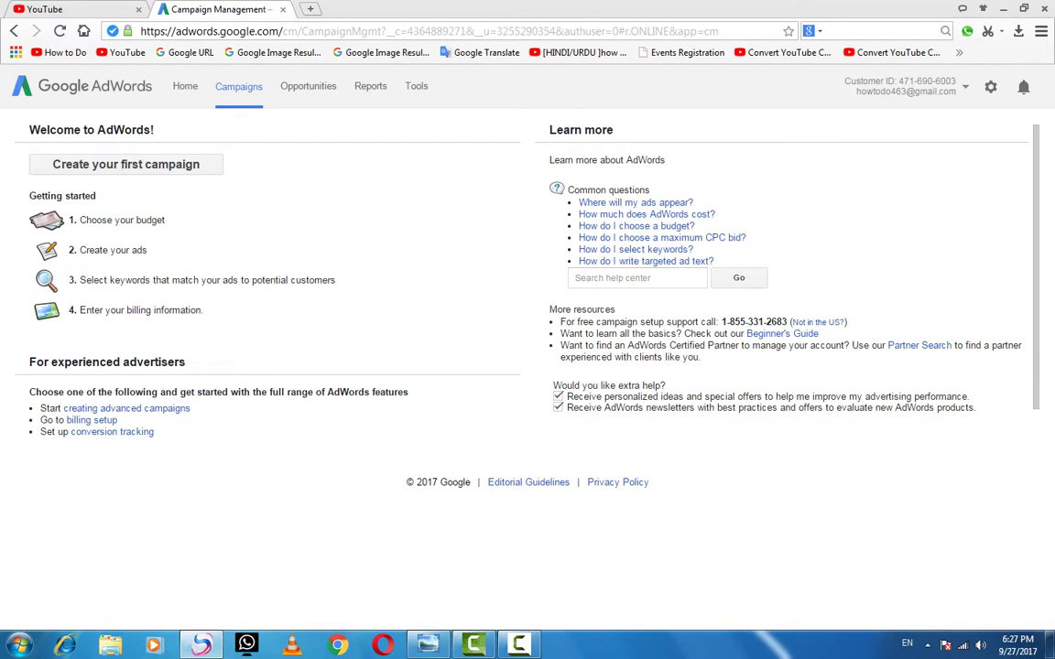